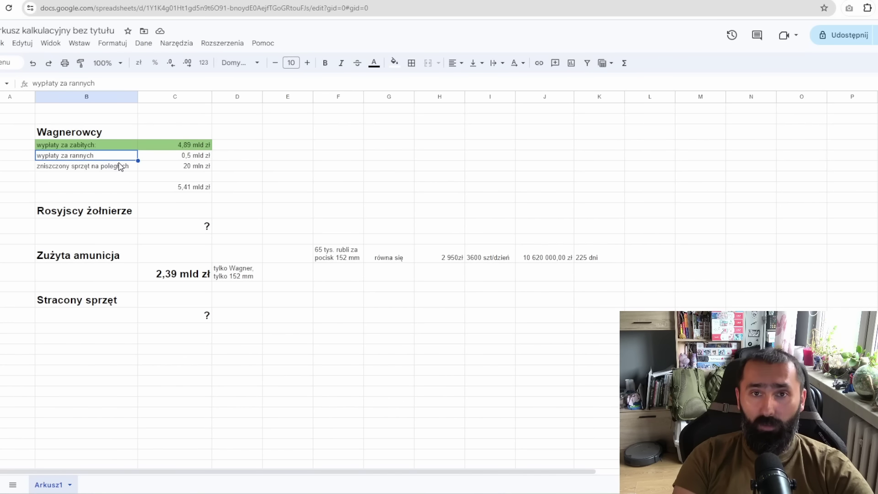
# - Select the destroyed-equipment label in the Wagnerowcy section, and check the NV article's passage on 152 mm shell consumption
pyautogui.click(120, 167)
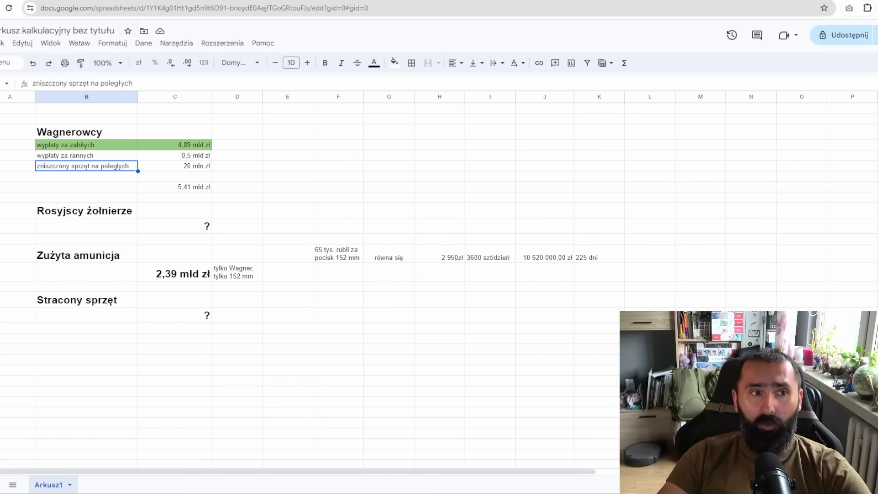
pyautogui.hotkey('ctrl', 'Tab')
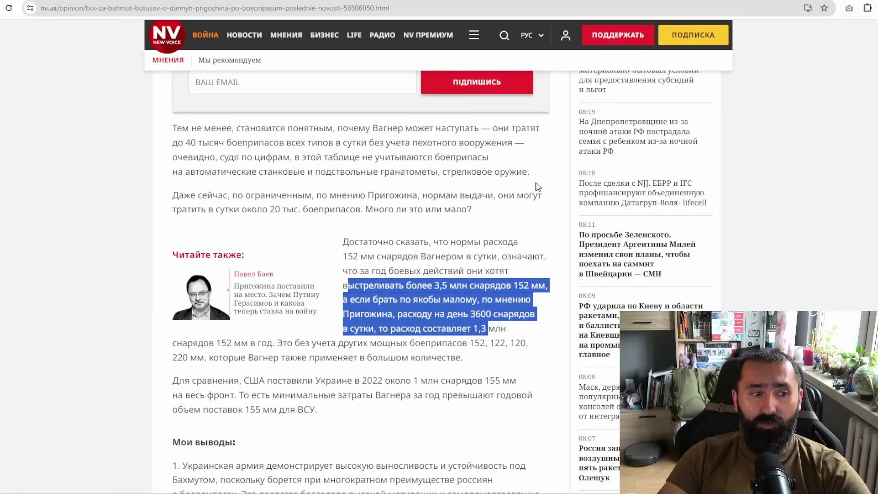
pyautogui.click(341, 293)
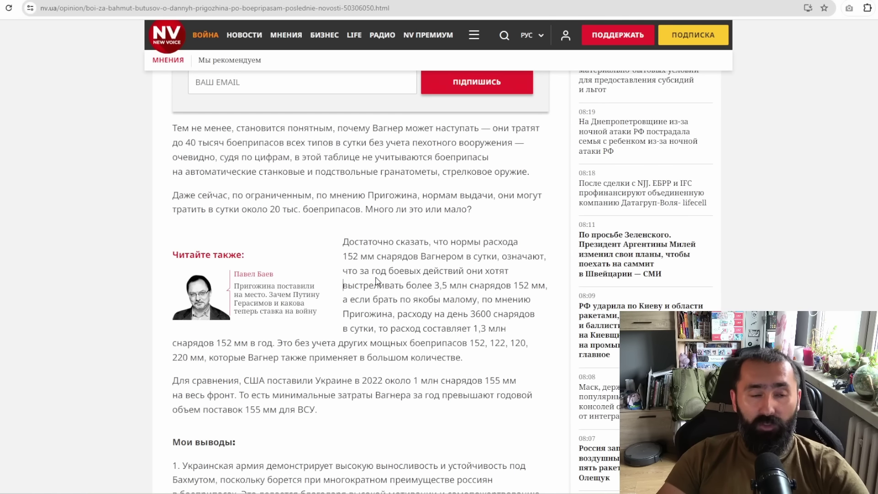
# - Return to the spreadsheet and review the Zużyta amunicja calculation: shell price, daily usage, daily cost, number of days and total
pyautogui.hotkey('ctrl', 'Tab')
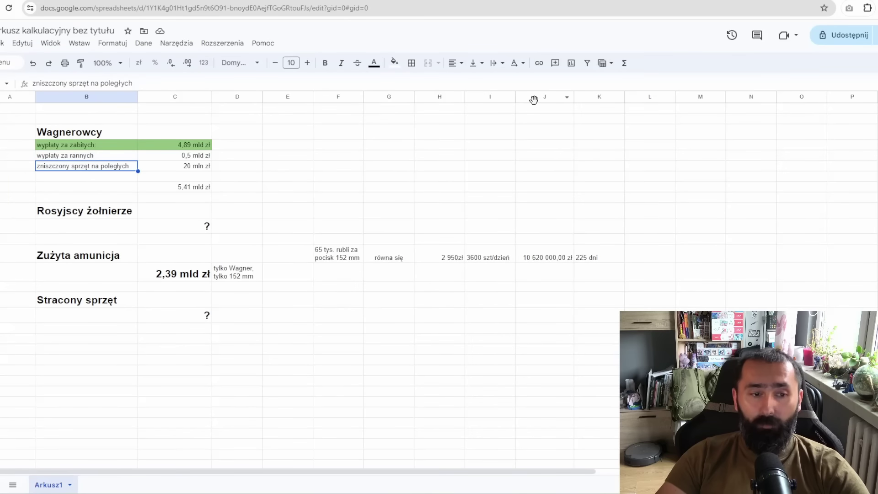
pyautogui.click(345, 271)
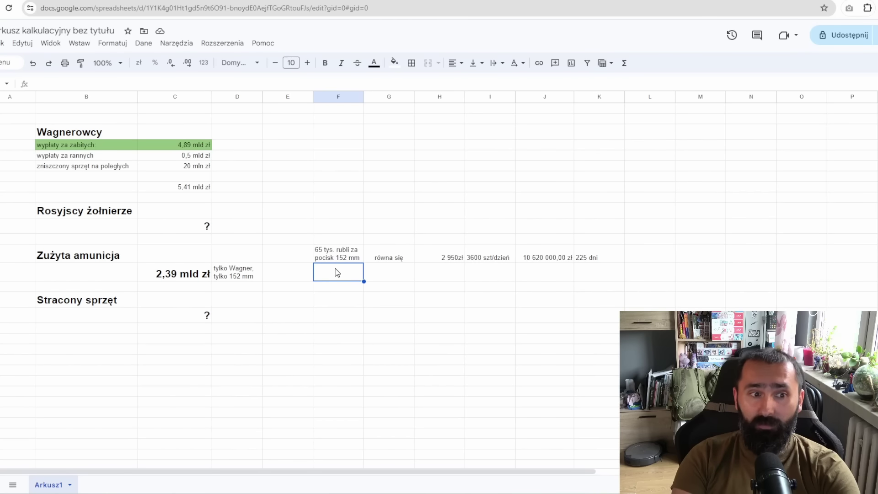
pyautogui.click(428, 257)
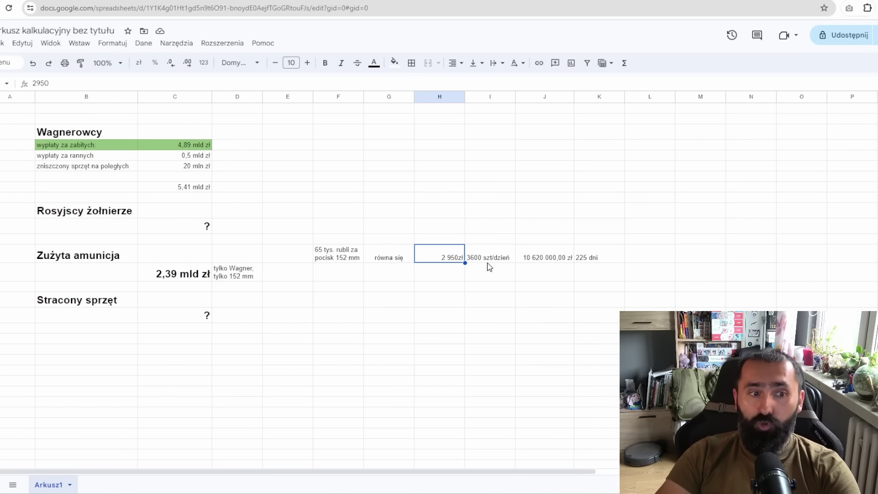
pyautogui.press('Right')
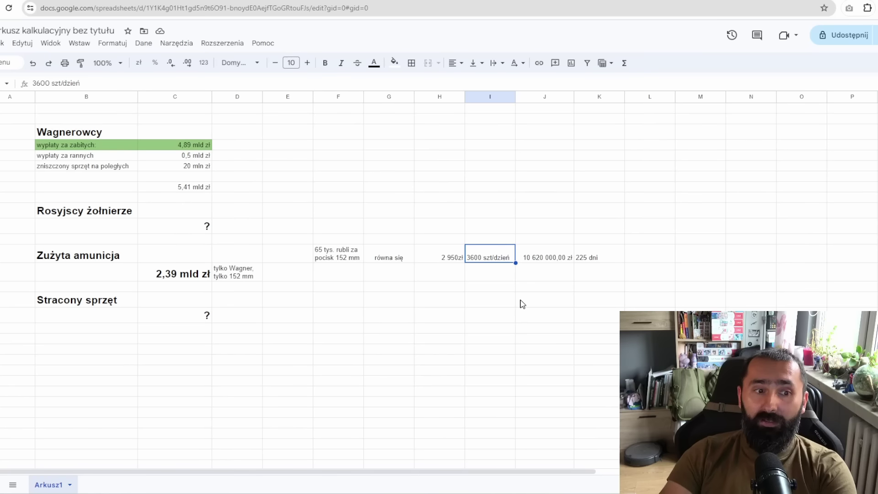
pyautogui.click(531, 257)
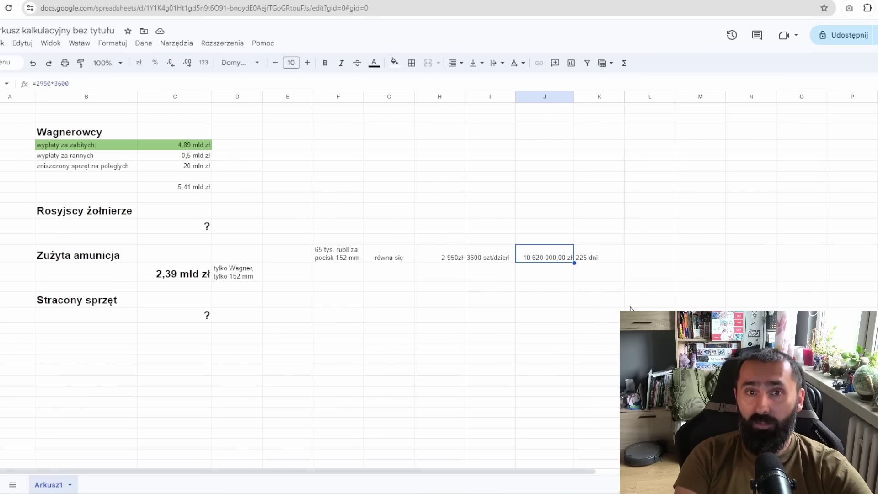
pyautogui.click(592, 254)
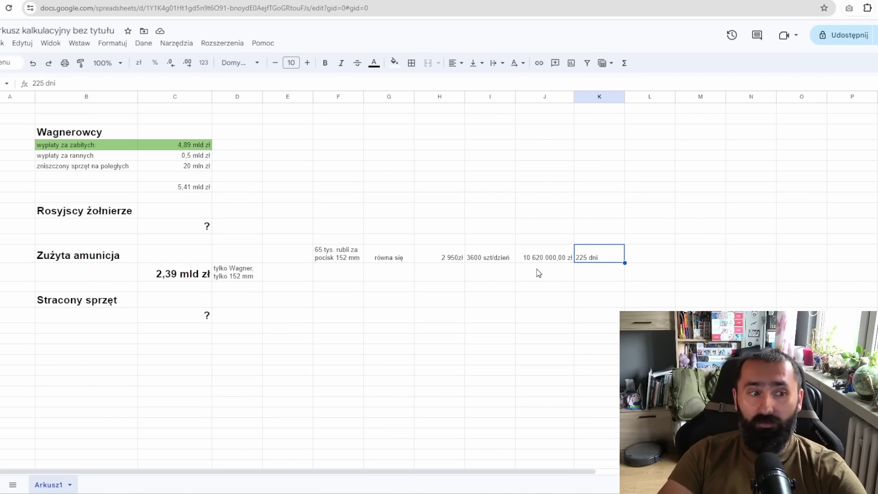
pyautogui.click(195, 269)
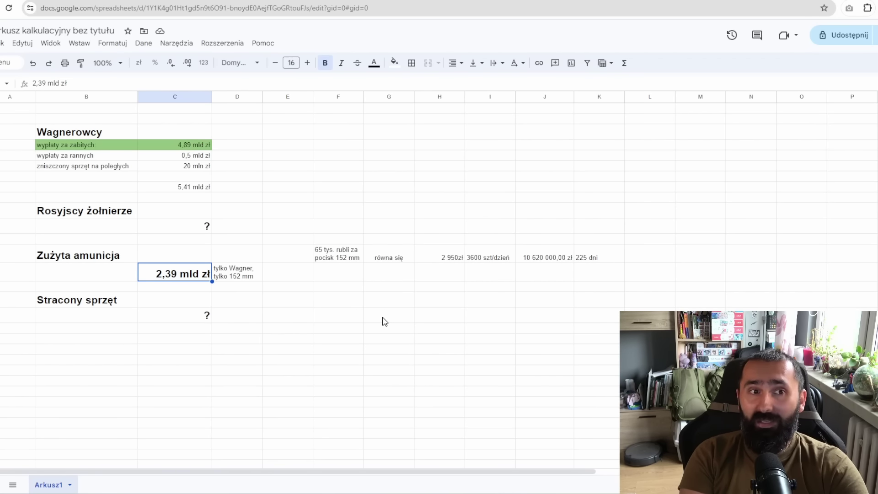
# - Read the NV article's paragraphs on Wagner's daily ammunition requests and expenditure, and return to the spreadsheet
pyautogui.hotkey('ctrl', 'Tab')
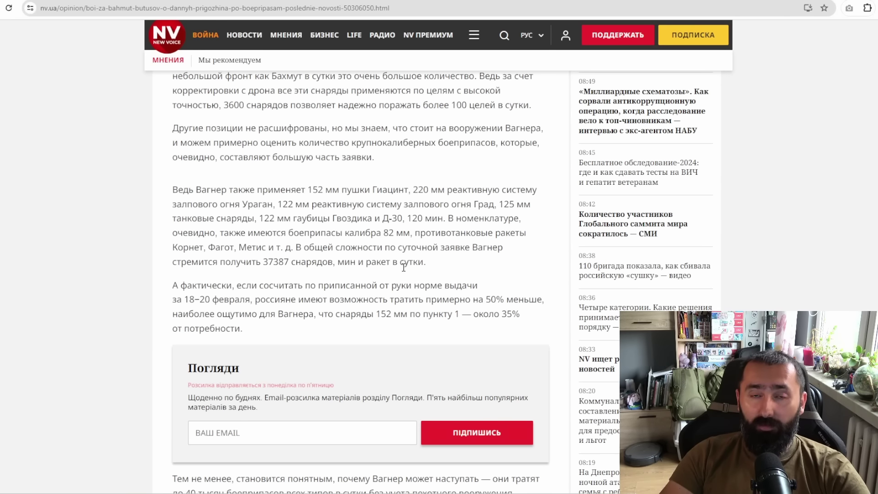
pyautogui.scroll(-4, 403, 267)
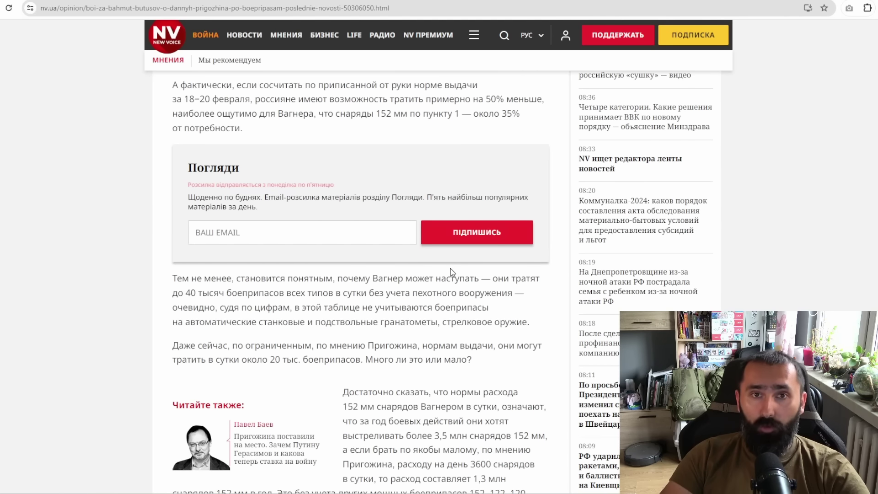
pyautogui.hotkey('ctrl', 'Tab')
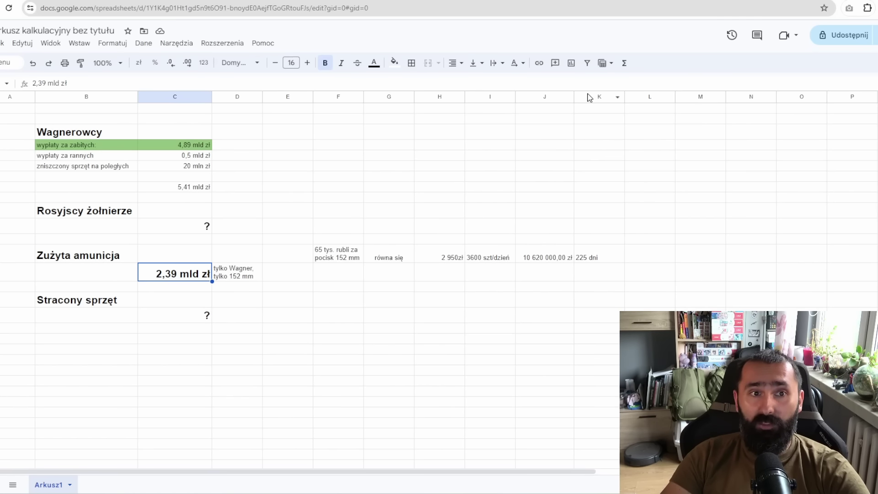
# - Switch to the WarSpotting site and look through the Russian equipment losses in Bakhmut from 8 October 2022 to 31 May 2023
pyautogui.hotkey('ctrl', 'Tab')
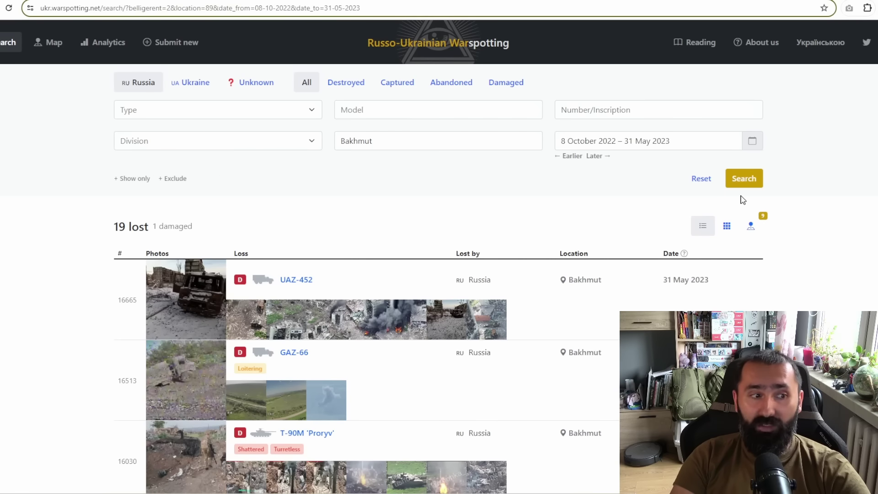
pyautogui.click(770, 258)
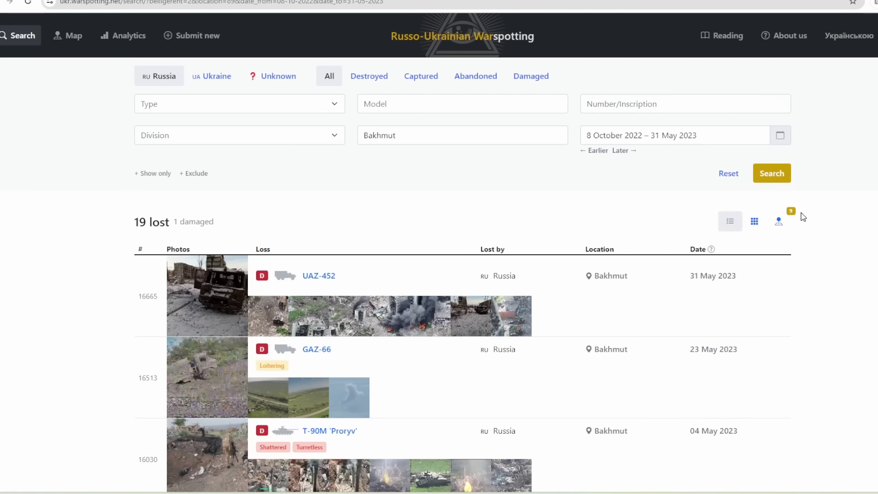
pyautogui.scroll(-8, 827, 221)
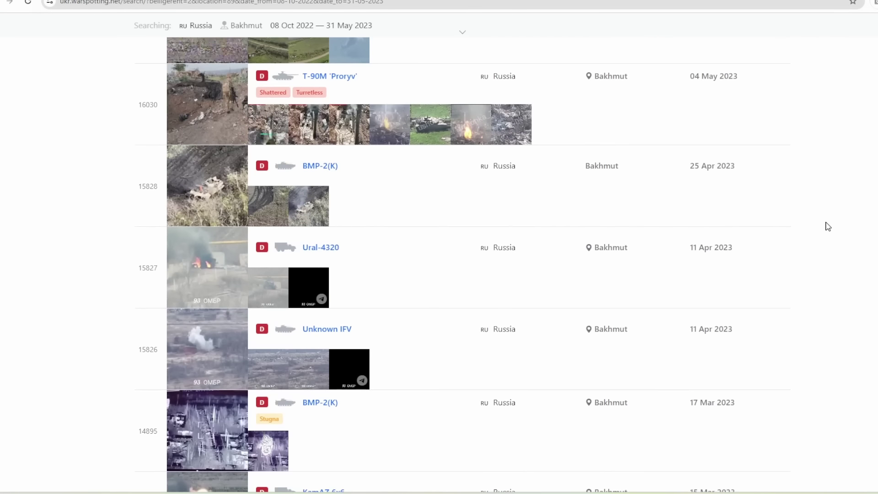
pyautogui.scroll(-9, 827, 226)
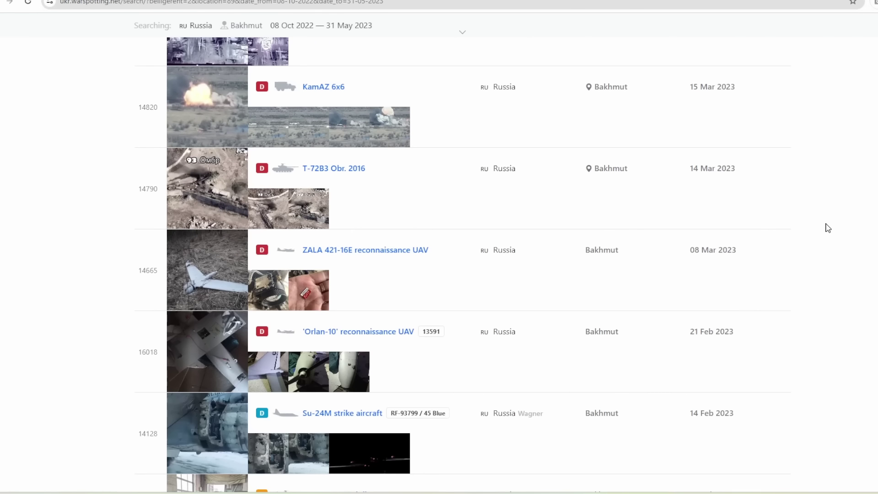
pyautogui.scroll(-13, 793, 223)
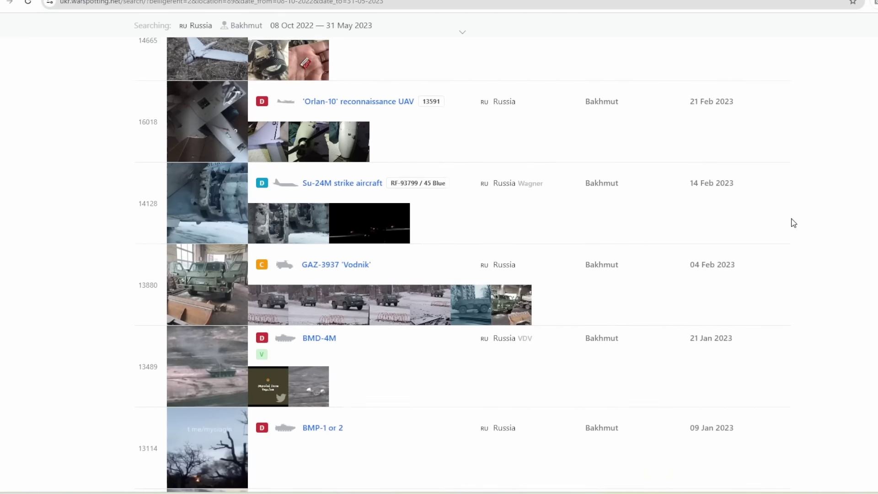
pyautogui.scroll(-3, 792, 225)
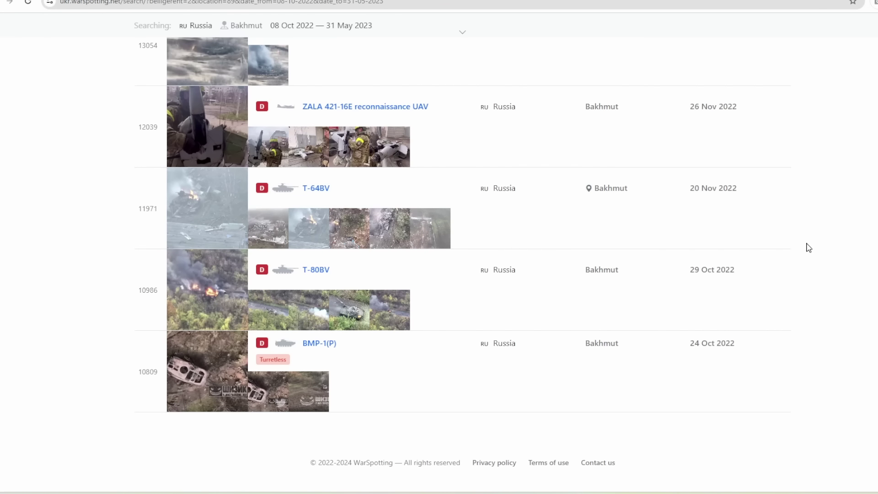
pyautogui.scroll(3, 807, 247)
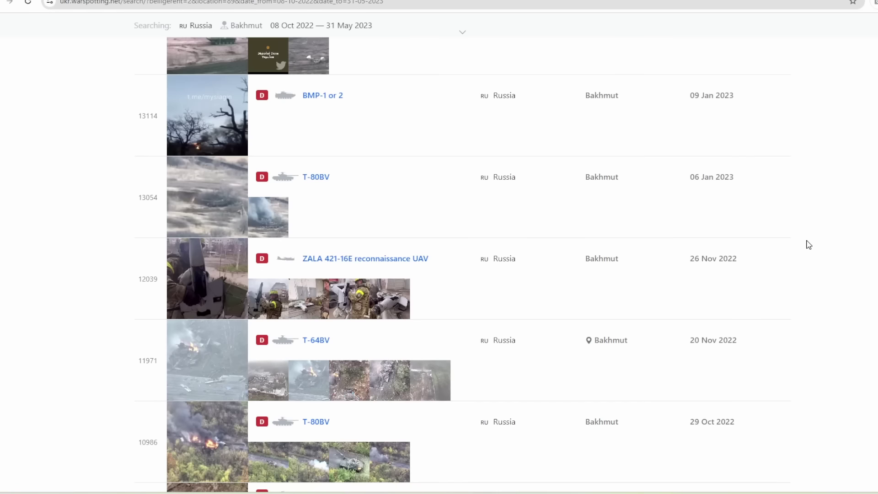
pyautogui.scroll(12, 809, 242)
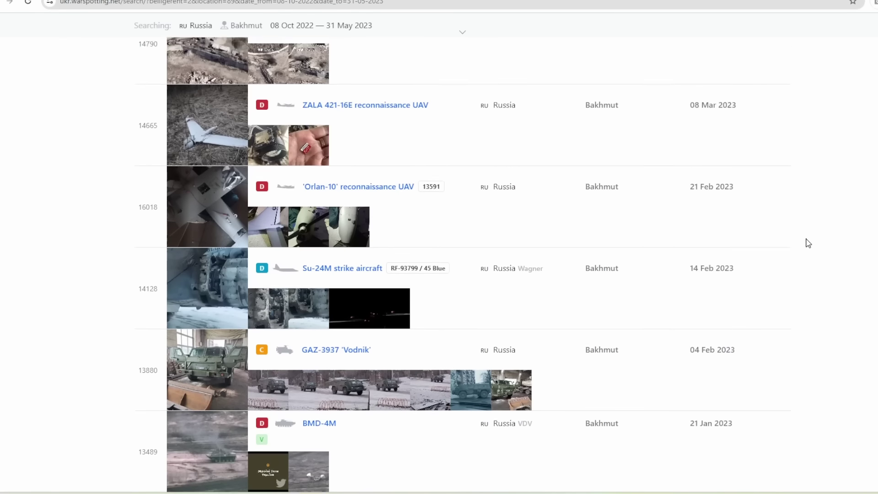
pyautogui.scroll(13, 809, 243)
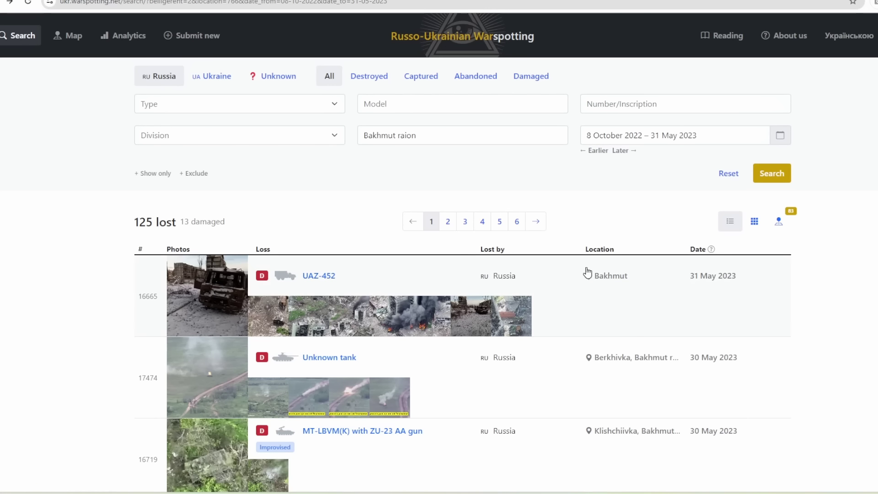
# - Look through the first page of Russian equipment losses in Bakhmut raion for the same date range
pyautogui.scroll(-2, 583, 270)
pyautogui.scroll(-2, 638, 275)
pyautogui.scroll(-10, 644, 275)
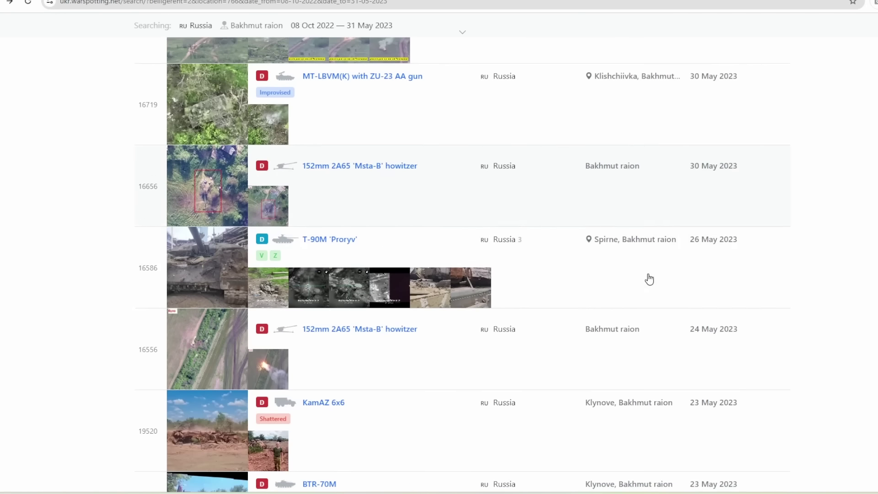
pyautogui.scroll(-1, 647, 277)
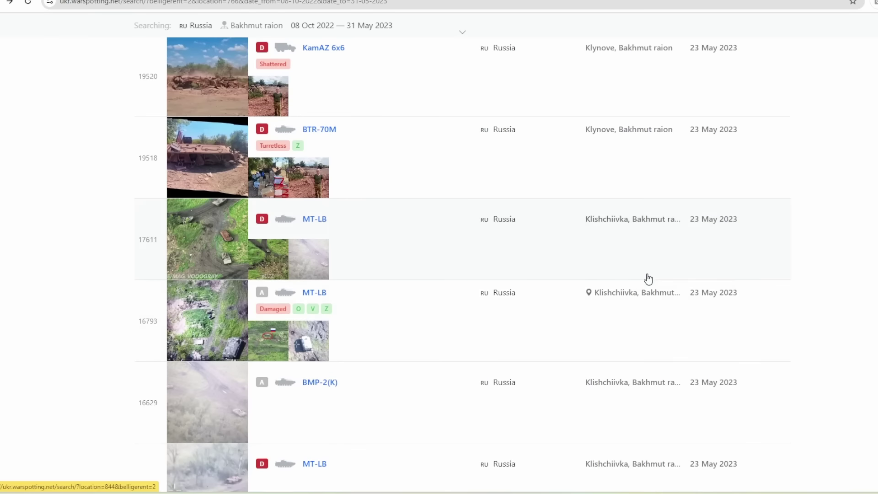
pyautogui.scroll(-3, 794, 295)
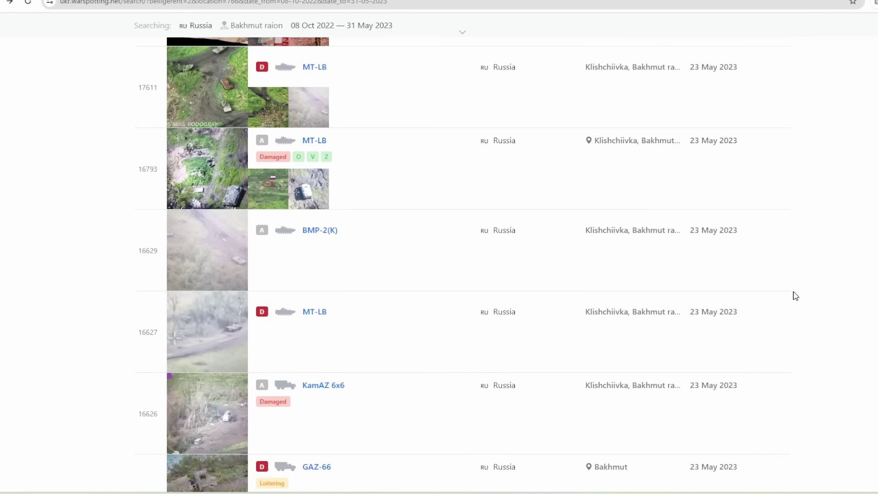
pyautogui.scroll(-5, 795, 296)
pyautogui.scroll(-3, 796, 296)
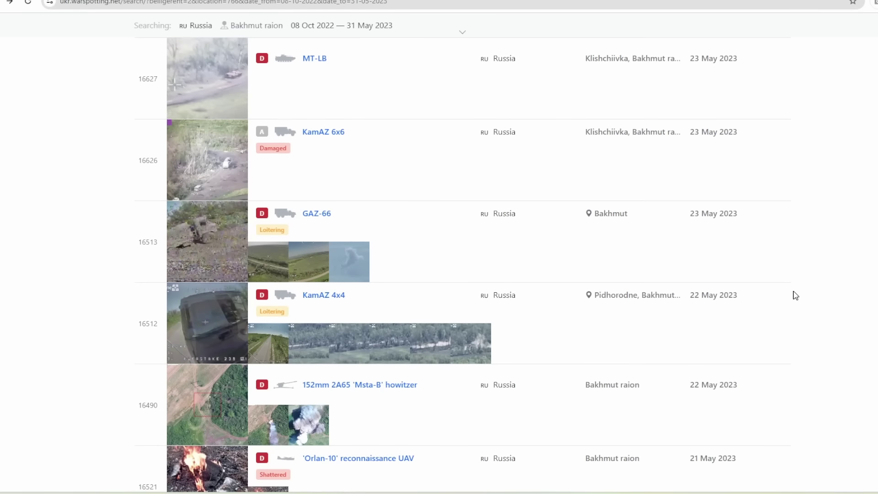
pyautogui.scroll(-3, 795, 295)
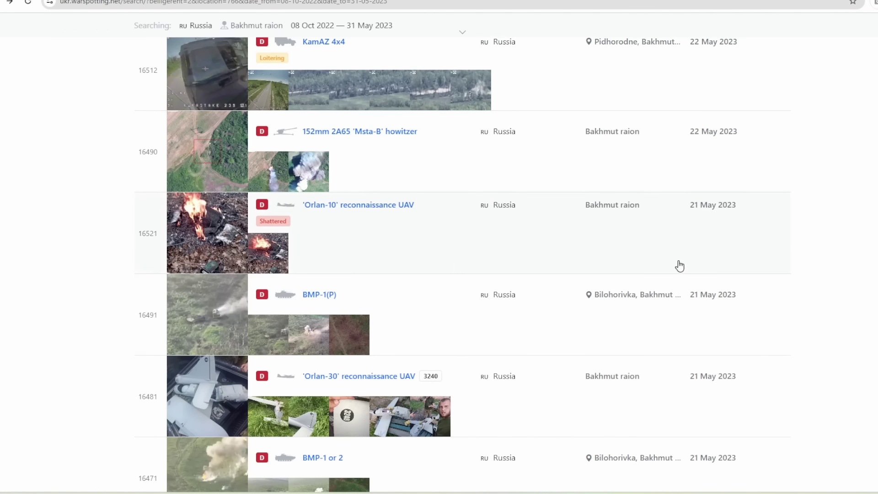
pyautogui.scroll(-1, 857, 296)
pyautogui.scroll(-3, 857, 297)
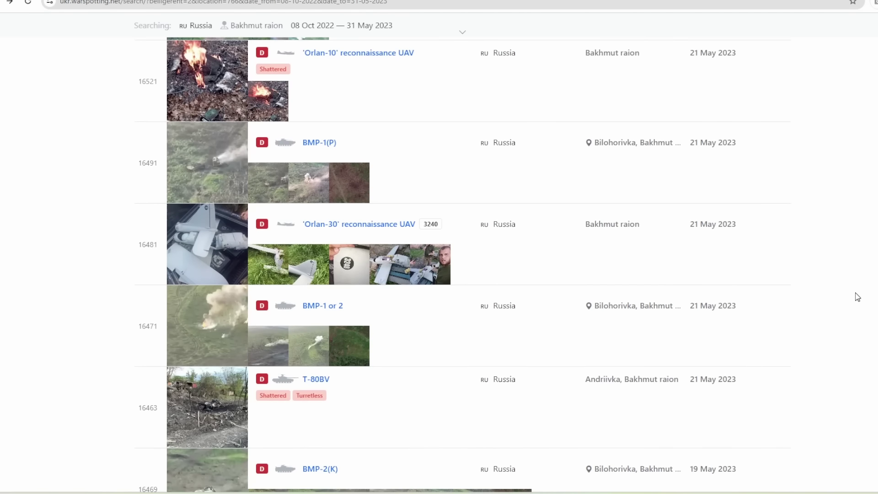
pyautogui.scroll(-4, 857, 297)
pyautogui.scroll(-2, 857, 297)
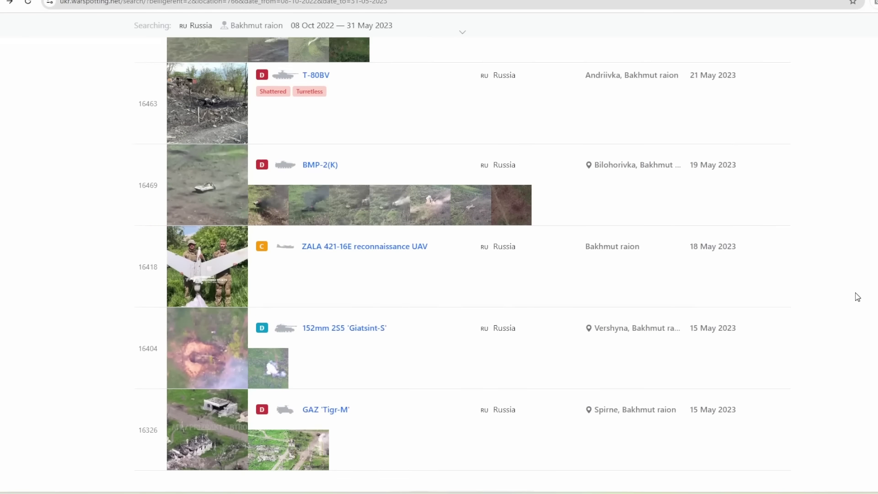
# - Open page 2 of the Bakhmut raion results and look through its Russian equipment losses down to the last entry
pyautogui.scroll(-2, 857, 296)
pyautogui.click(435, 422)
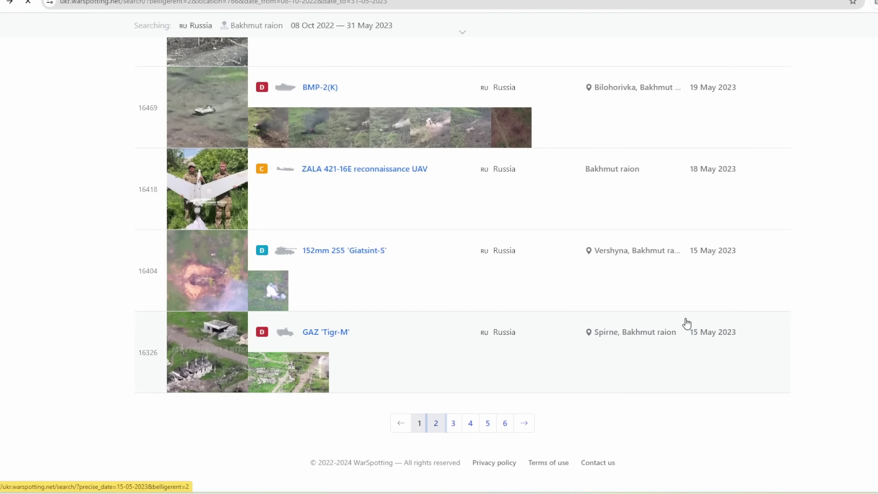
pyautogui.scroll(-4, 725, 306)
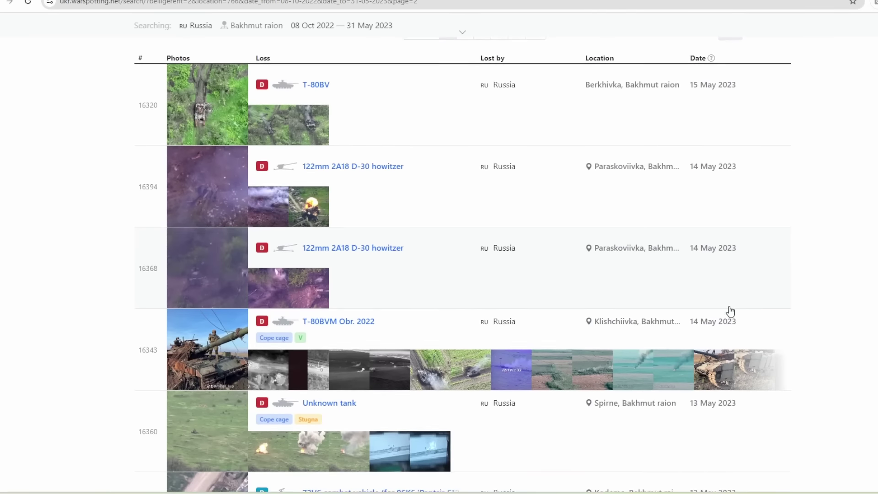
pyautogui.scroll(-2, 731, 309)
pyautogui.scroll(-4, 827, 323)
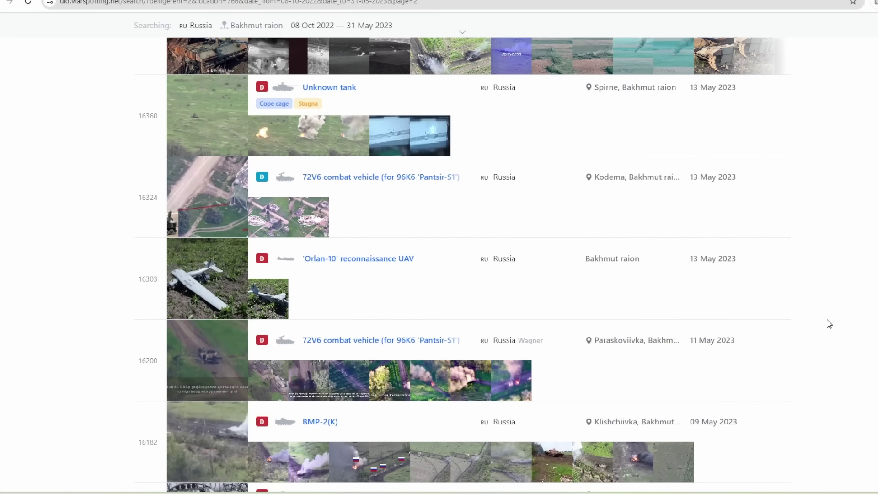
pyautogui.scroll(-8, 829, 323)
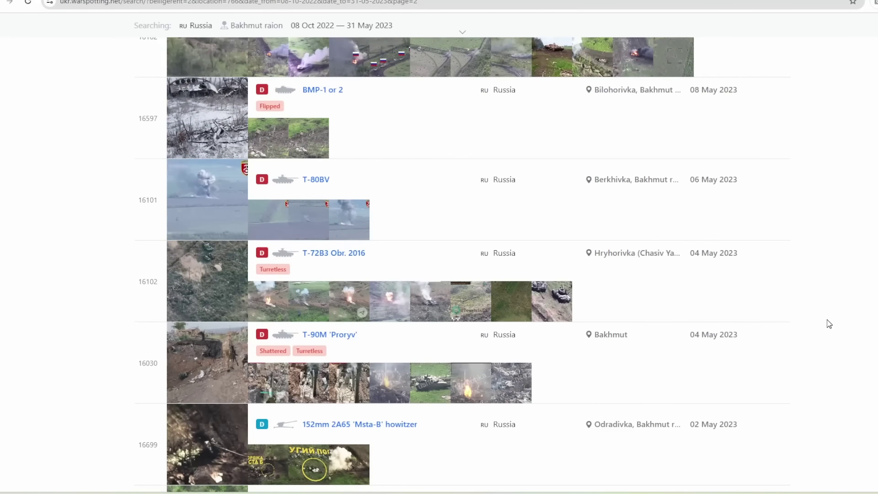
pyautogui.scroll(-4, 829, 324)
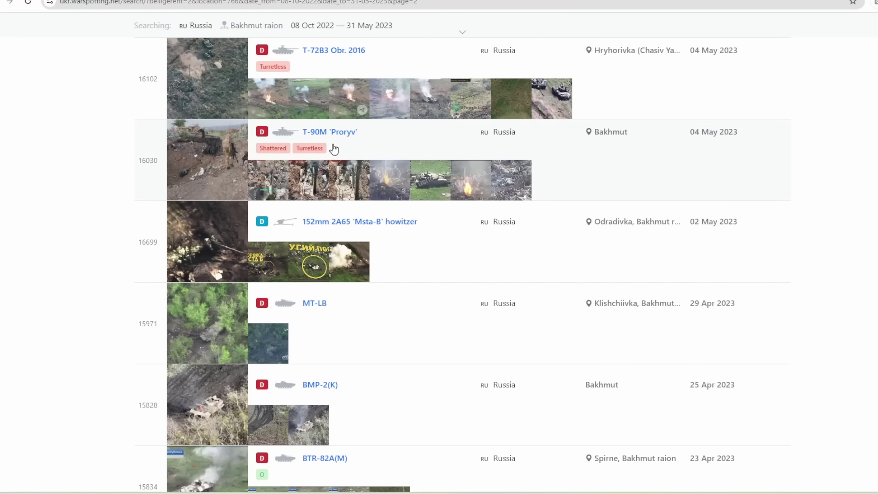
pyautogui.scroll(-7, 533, 180)
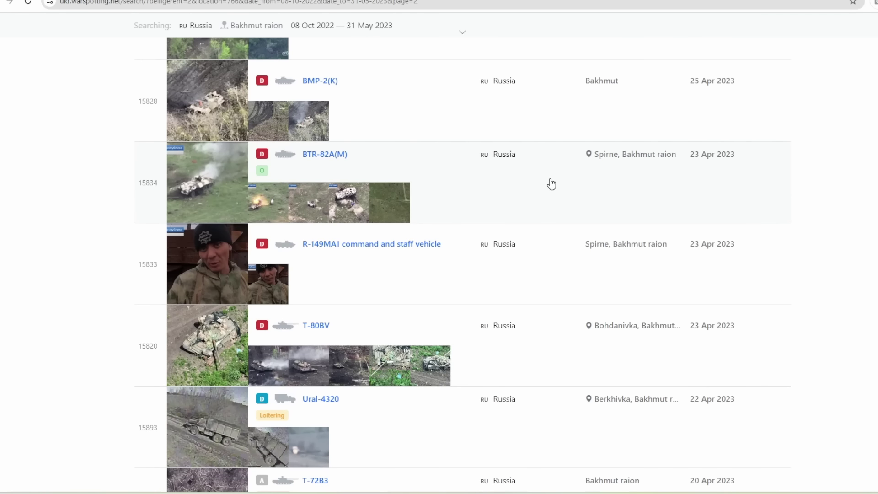
pyautogui.scroll(-8, 551, 184)
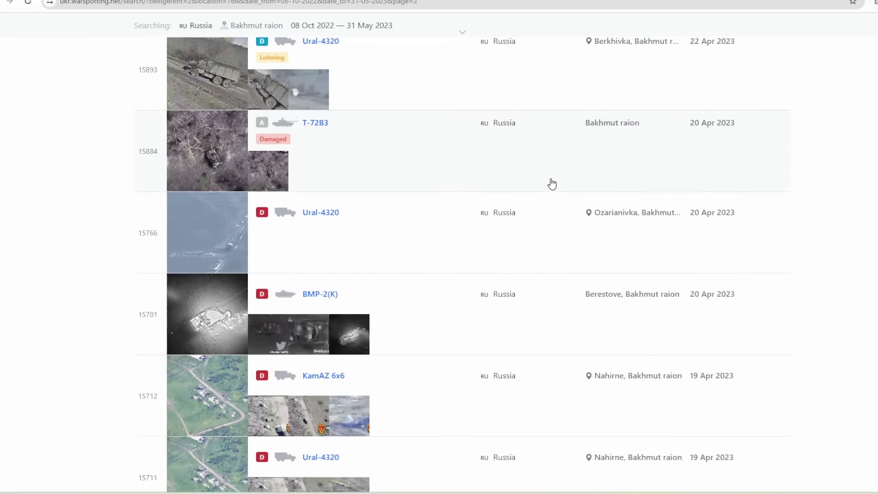
pyautogui.scroll(-1, 552, 184)
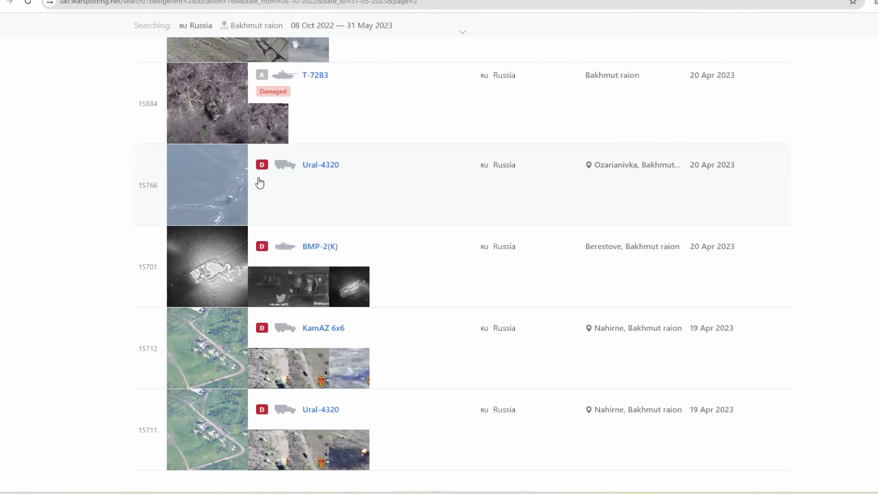
pyautogui.scroll(-2, 233, 186)
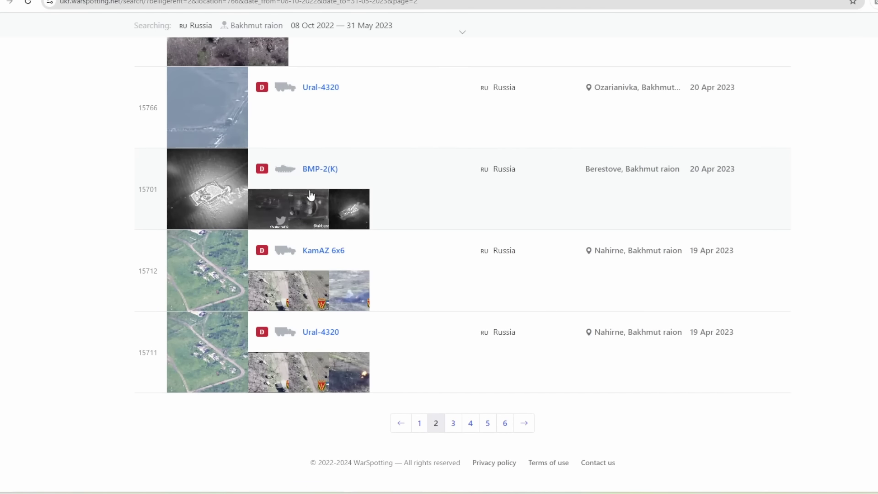
# - Go to page 3 of the results and examine the listed losses, including the aircraft, helicopter, electronic warfare and radar entries
pyautogui.click(451, 424)
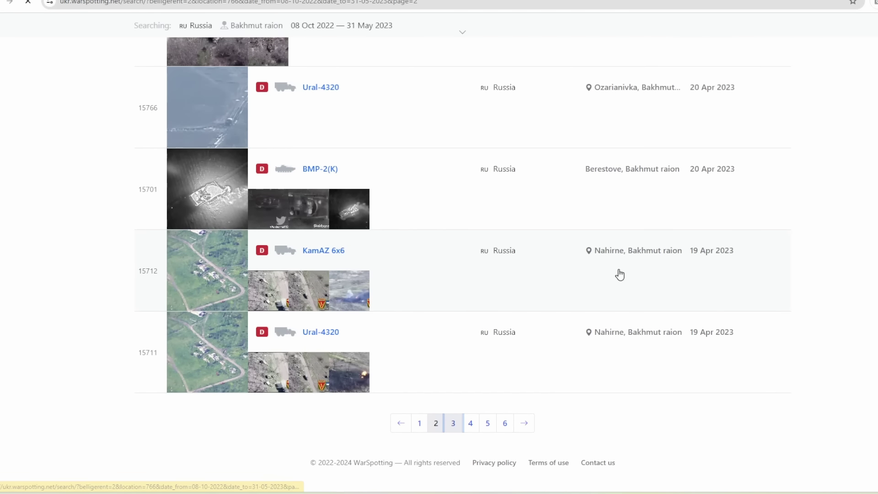
pyautogui.scroll(-1, 792, 273)
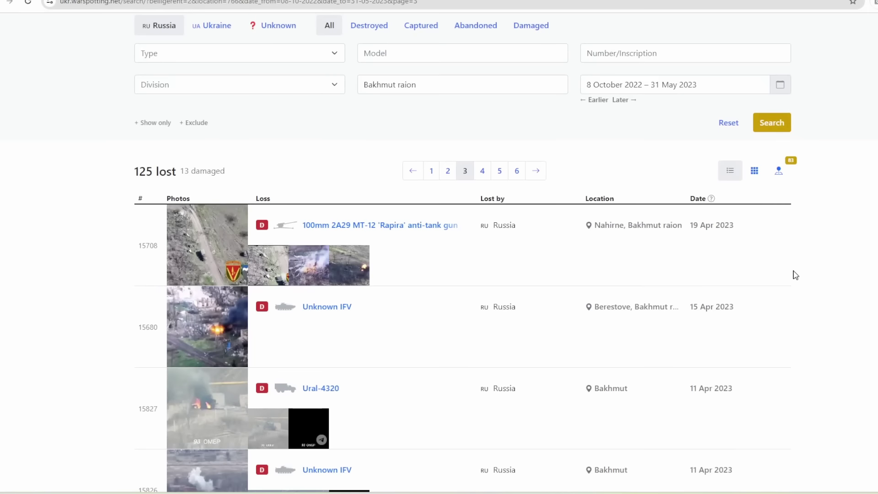
pyautogui.scroll(-7, 795, 274)
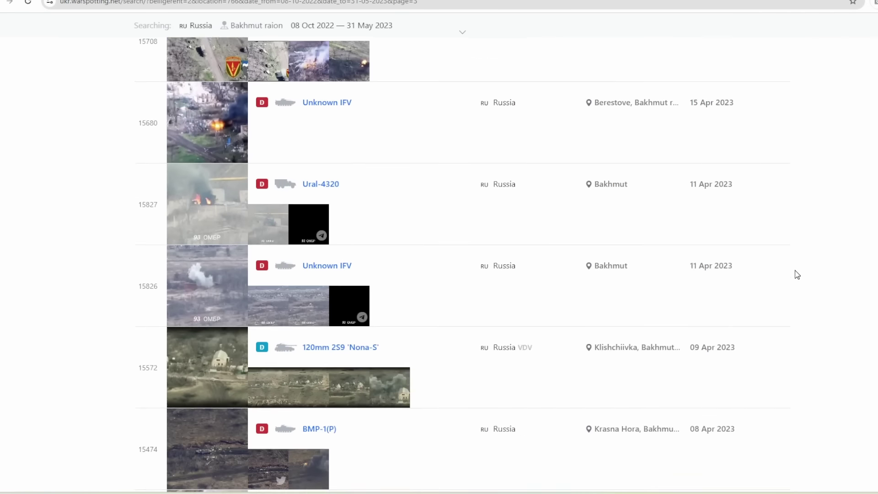
pyautogui.scroll(-7, 798, 273)
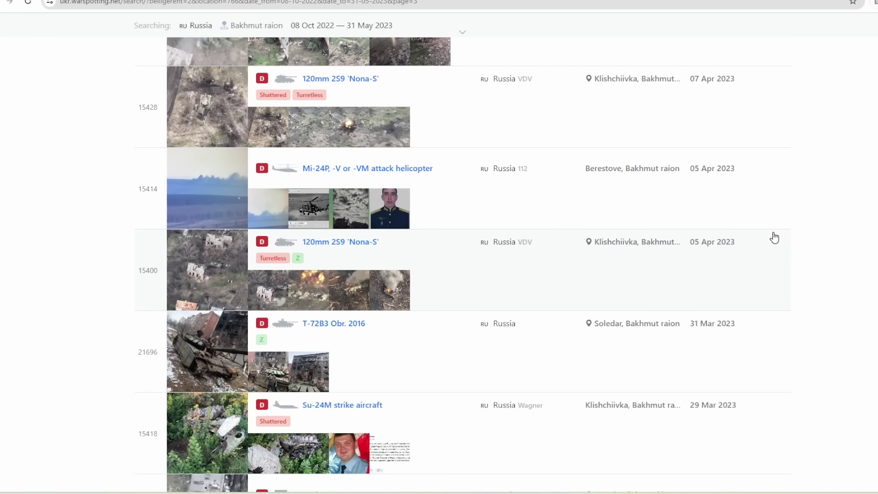
pyautogui.scroll(-2, 772, 236)
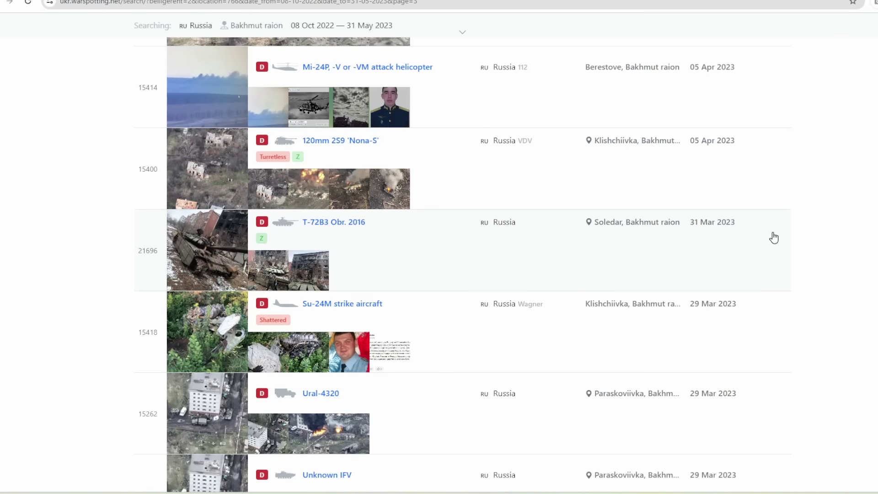
pyautogui.scroll(-2, 772, 236)
pyautogui.scroll(-2, 752, 227)
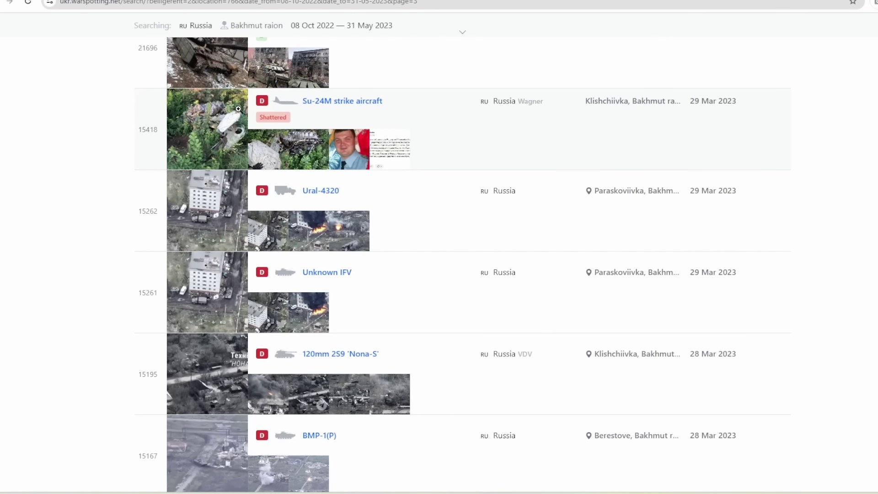
pyautogui.scroll(-1, 560, 145)
pyautogui.scroll(-4, 561, 144)
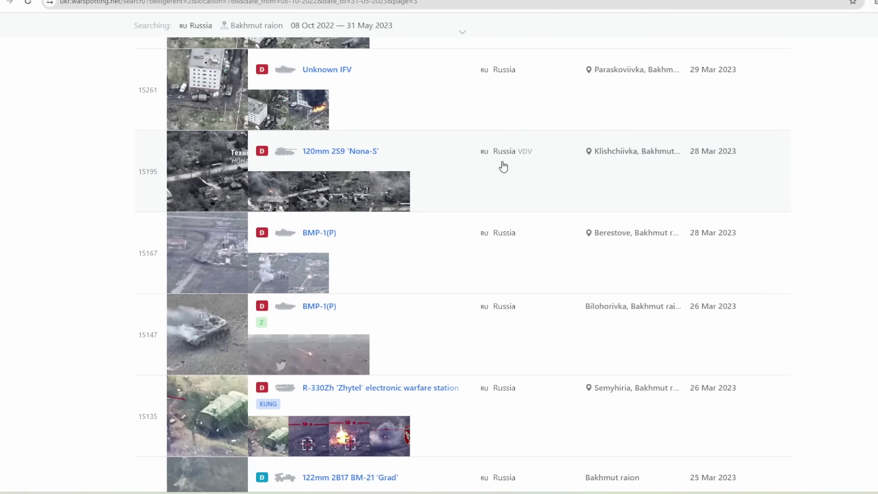
pyautogui.scroll(-3, 503, 167)
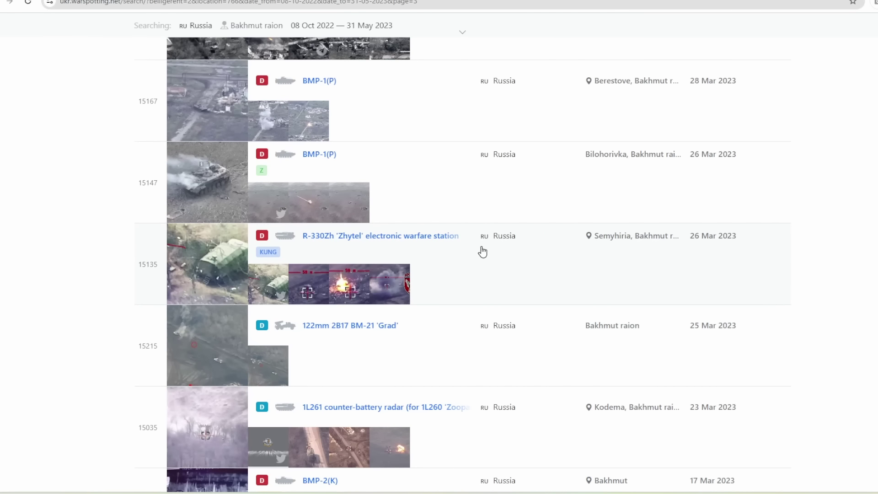
pyautogui.scroll(-5, 490, 253)
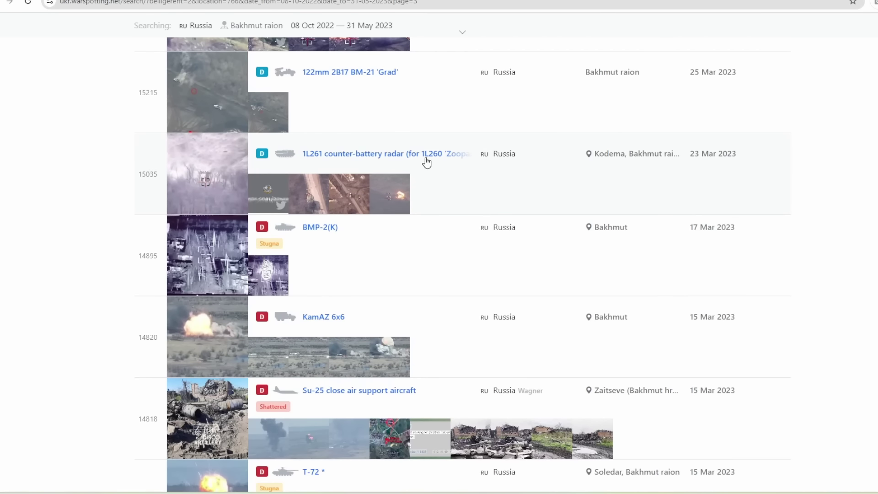
pyautogui.scroll(-5, 562, 251)
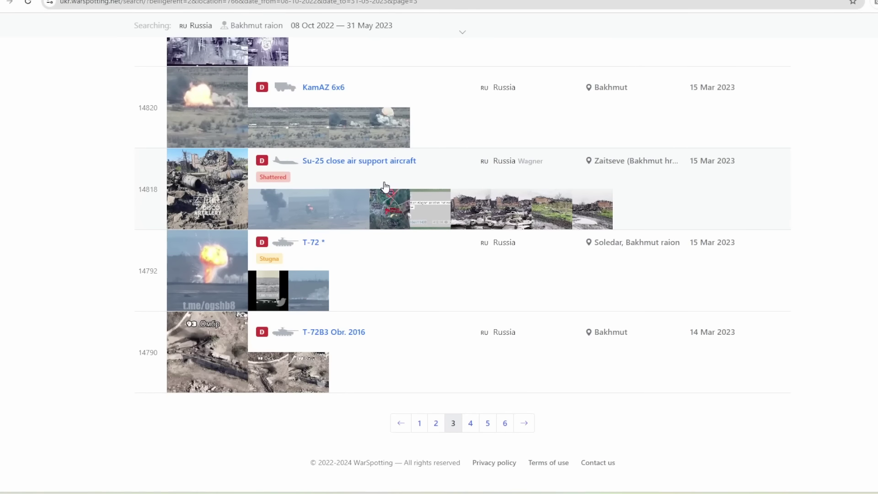
# - Skim page 4 of the Bakhmut raion losses, and skip to page 6 to view its oldest entries
pyautogui.click(471, 427)
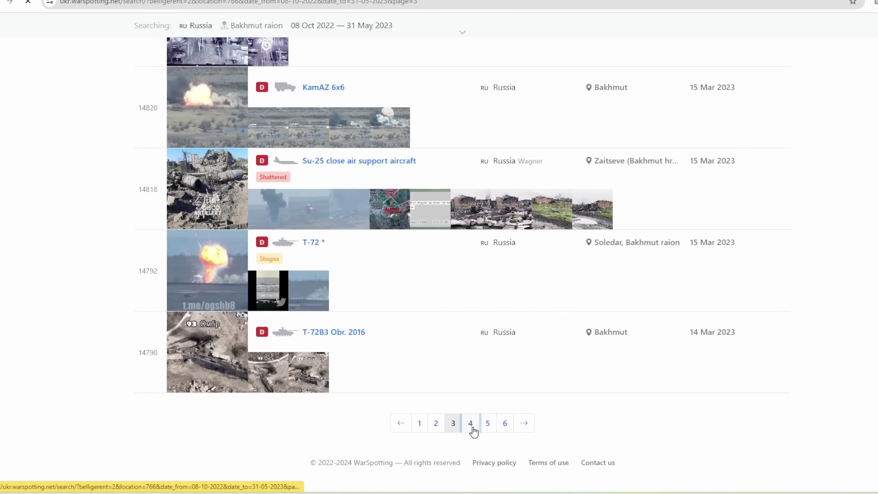
pyautogui.scroll(-10, 659, 337)
pyautogui.scroll(-20, 657, 347)
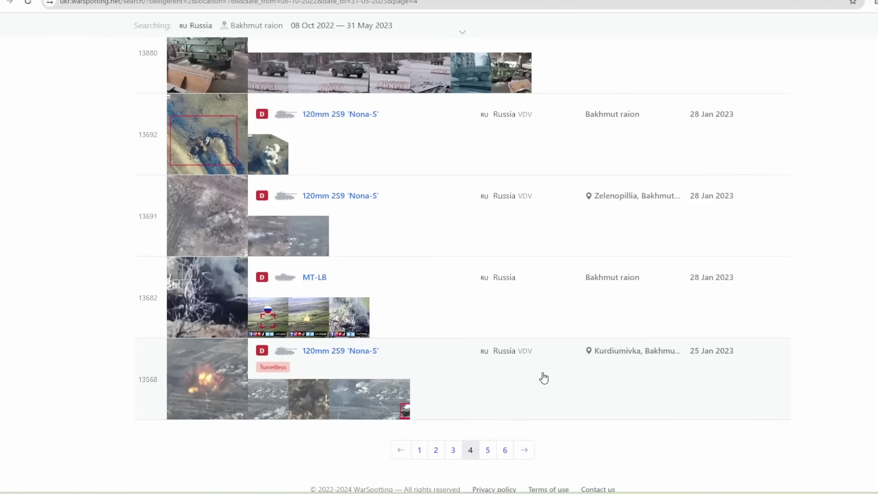
pyautogui.click(503, 422)
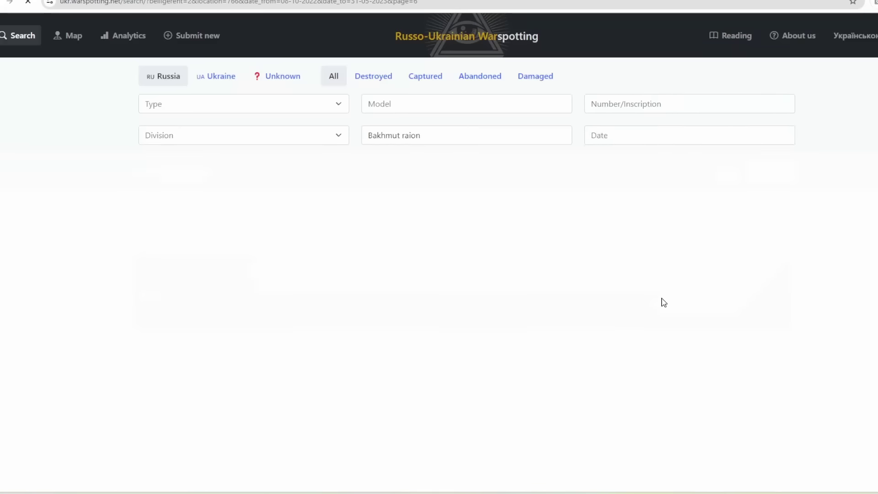
pyautogui.scroll(-20, 662, 303)
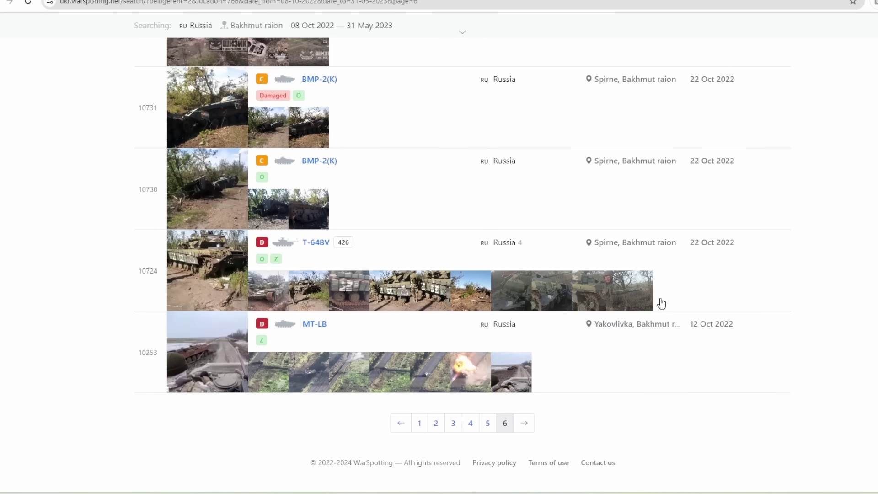